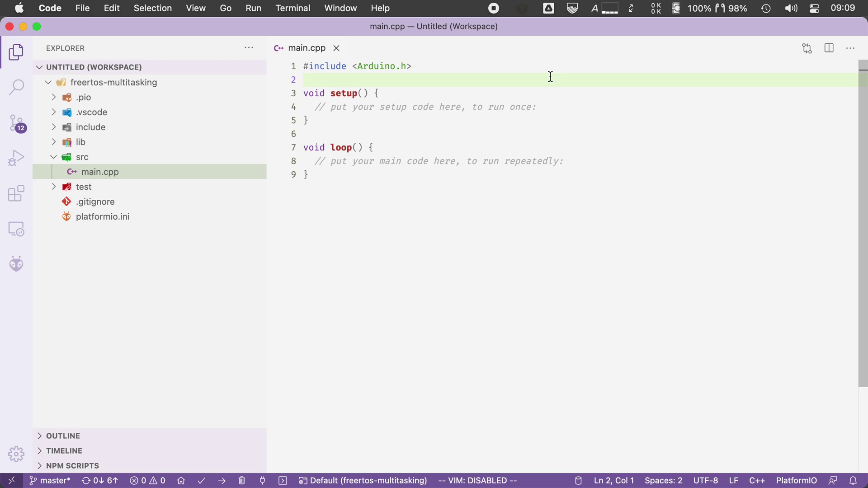
Declare 'int count1 = 0;' and 'int count2 = 0;' on the lines below #include <Arduino.h>
key(Return)
text(ib)
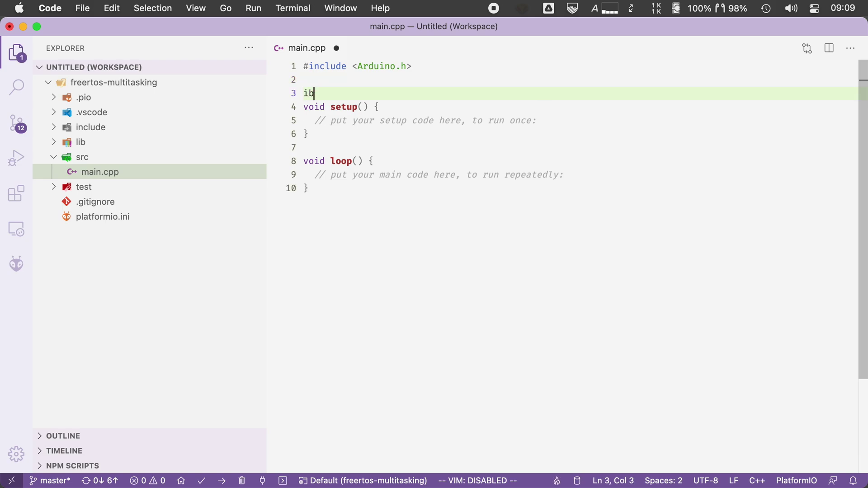
text(t)
key(BackSpace)
key(BackSpace)
key(BackSpace)
text(int count1)
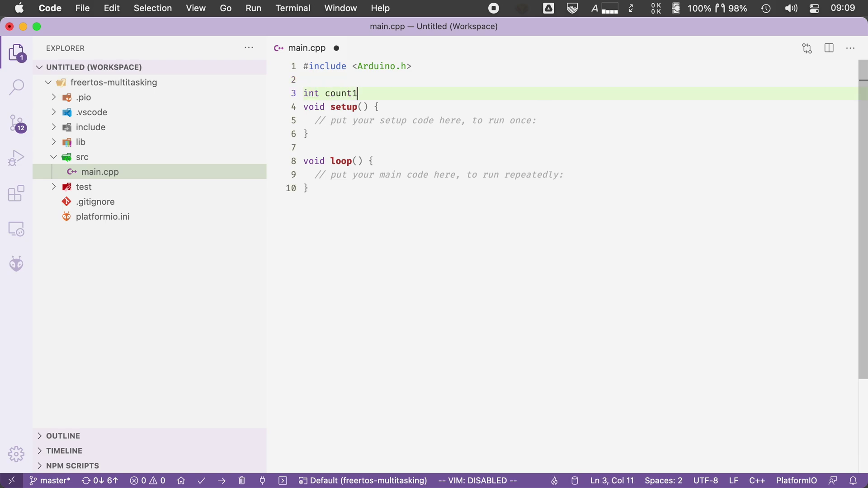
text( = 0;)
key(Return)
text(in)
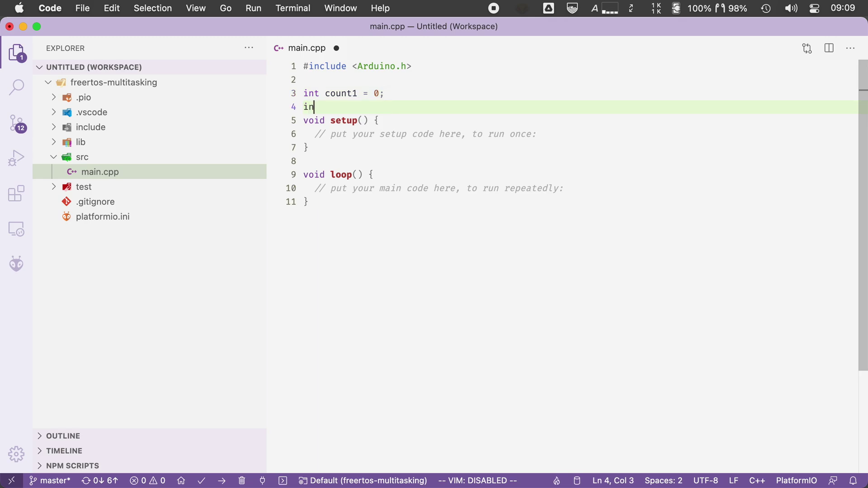
text(t count2 = 0;)
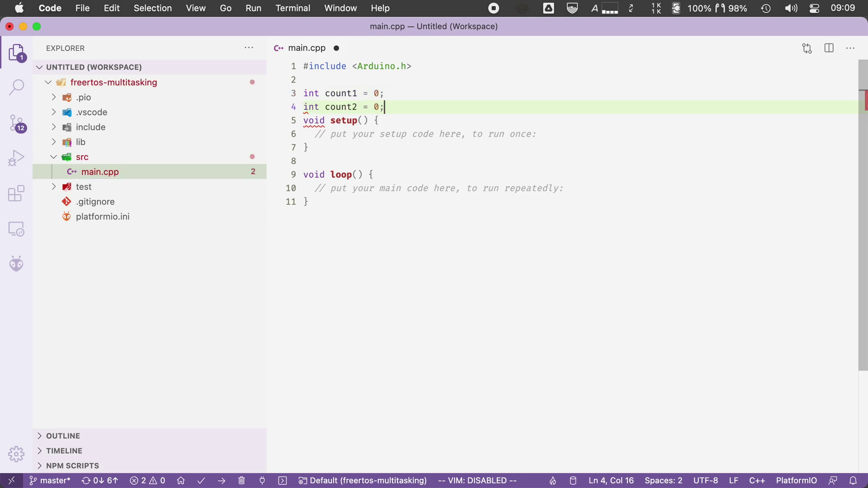
key(Return)
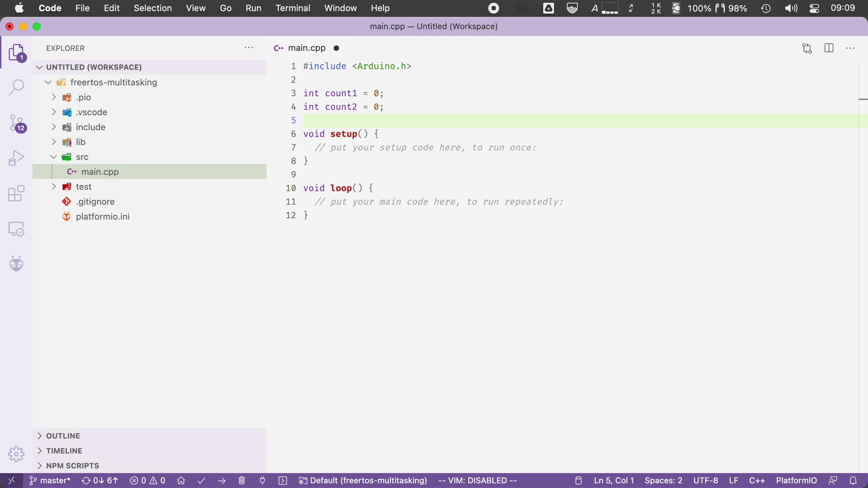
Write the 'void task1(void * parameters){' header above setup() with an empty body
key(Return)
key(Return)
key(Up)
text(voi)
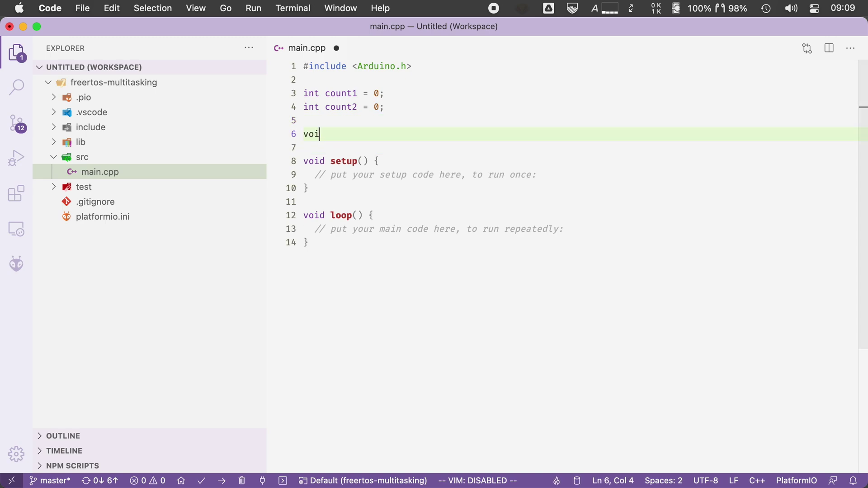
text(d task1)
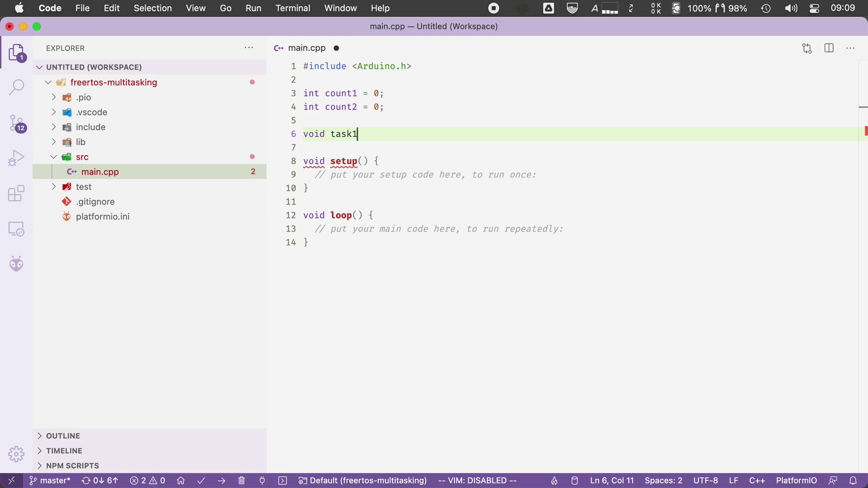
text(()
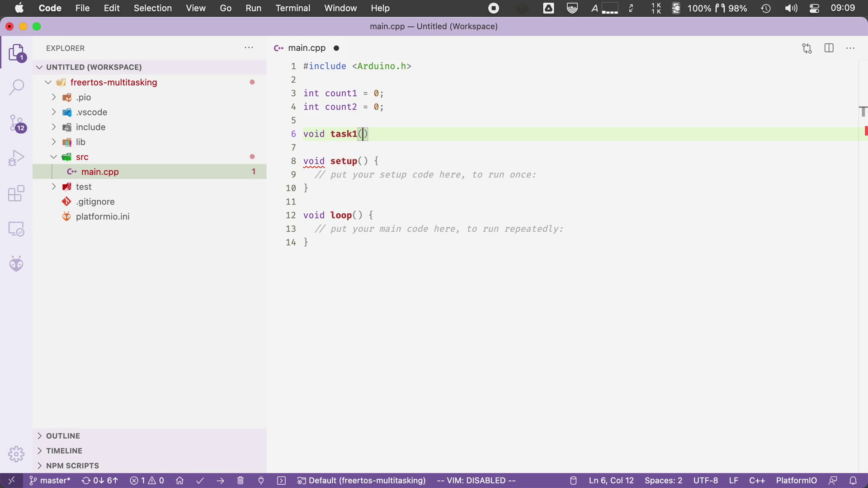
text(void * )
text(parameters){)
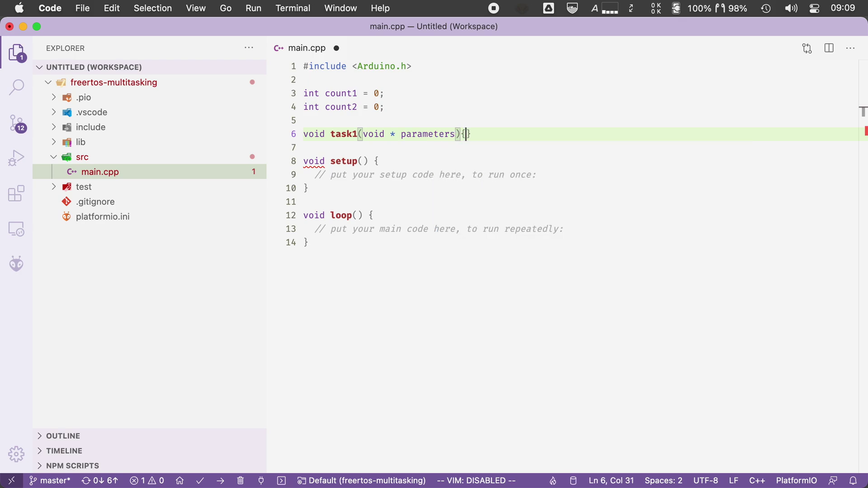
key(Return)
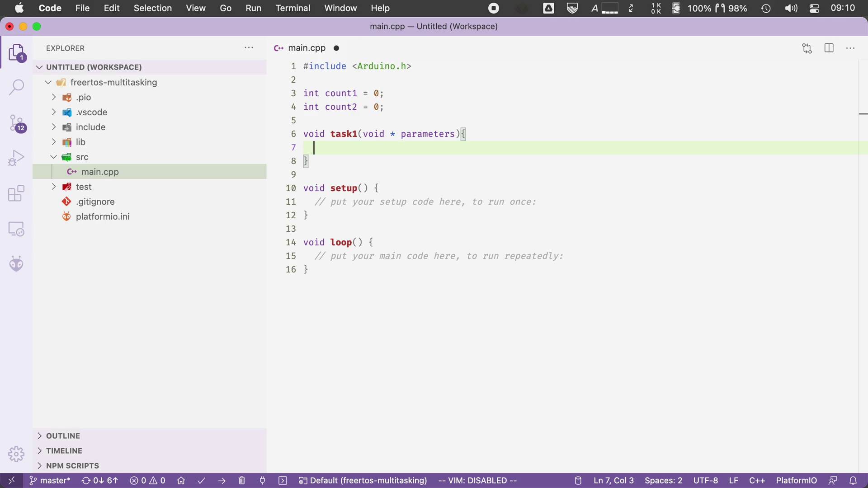
text(for(;;){)
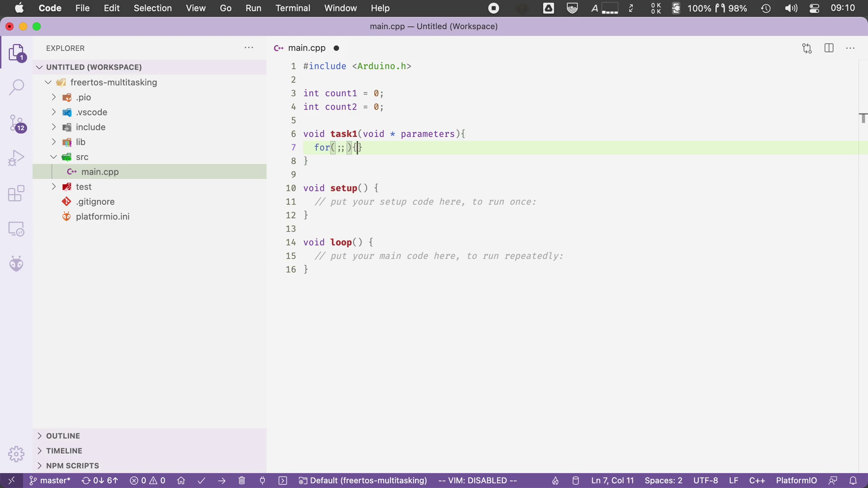
Fill task1 with a for(;;) loop printing "Task 1 counter: " and count1++, and save
key(Return)
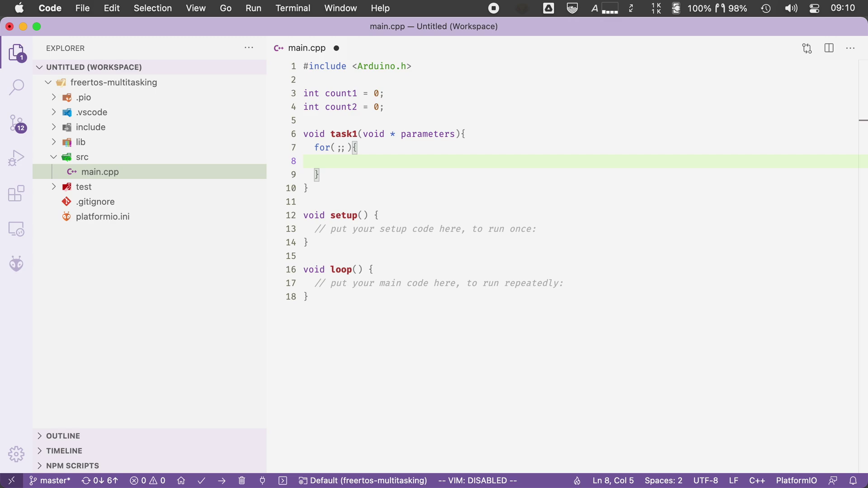
text(S)
text(erial.print)
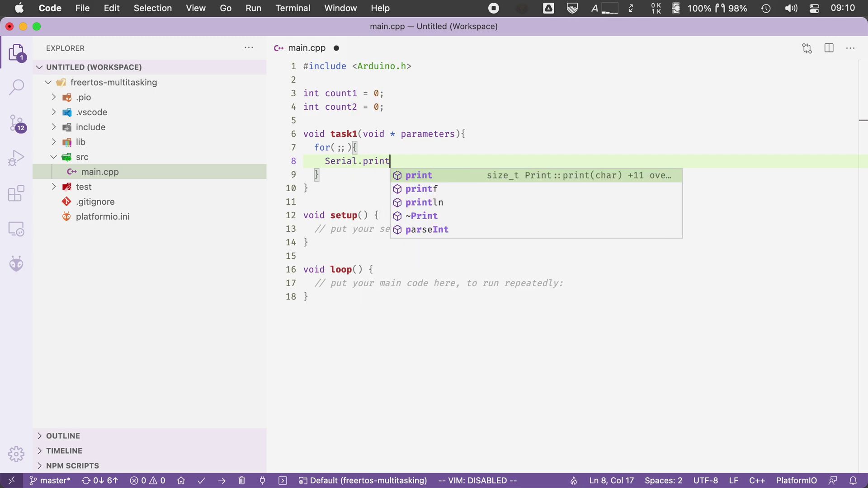
text((")
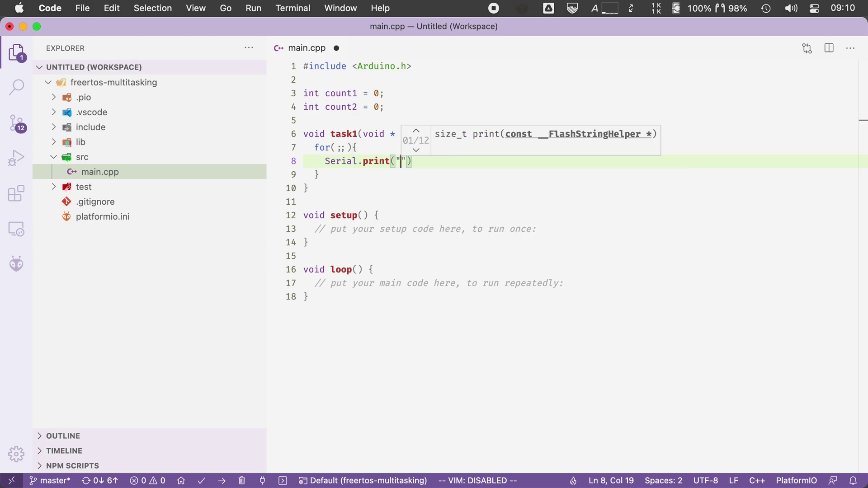
text(Task 1 counter)
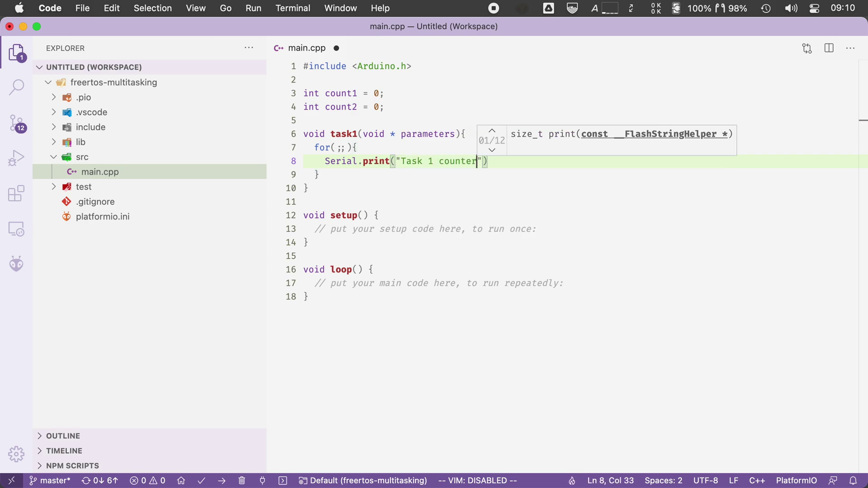
text(:)
key(Escape)
text(;)
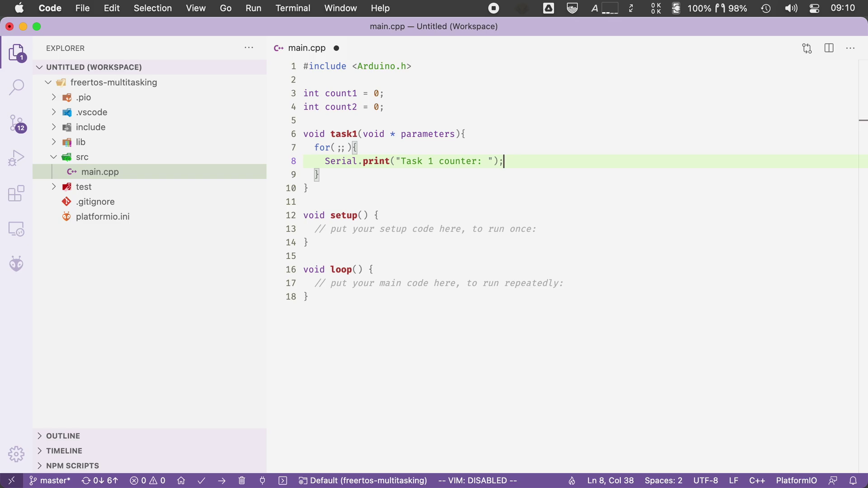
key(Return)
text(Serial.print)
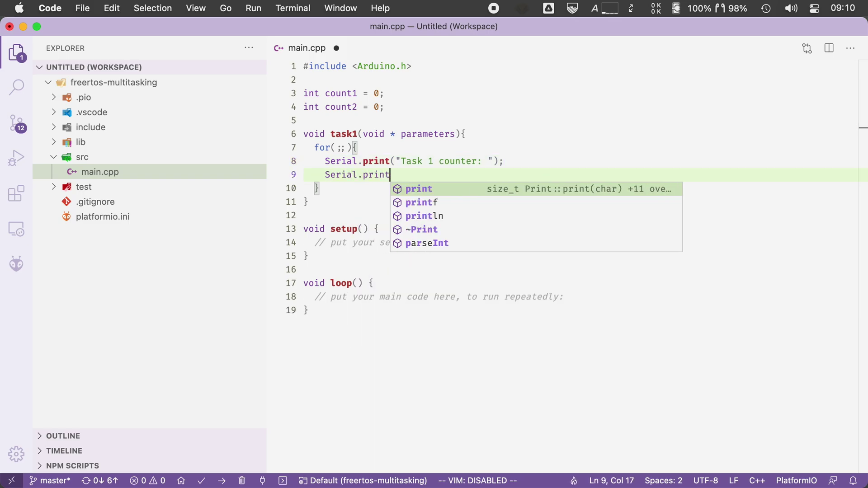
text(ln(count)
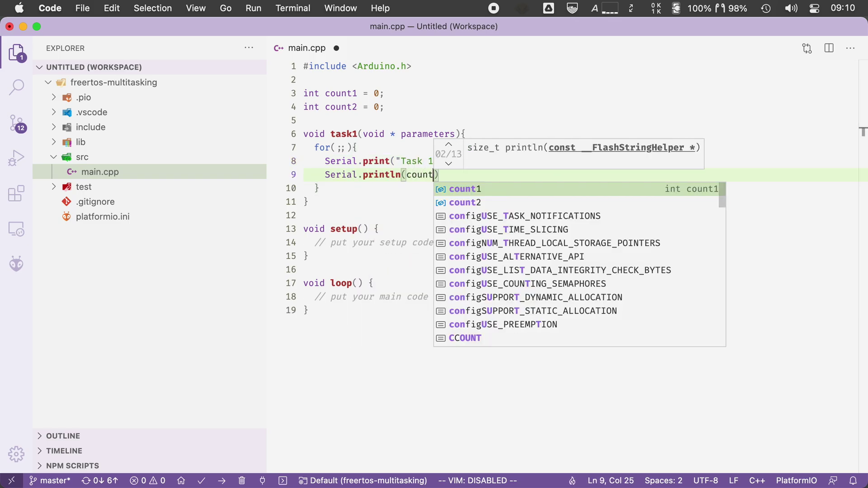
text(1++);)
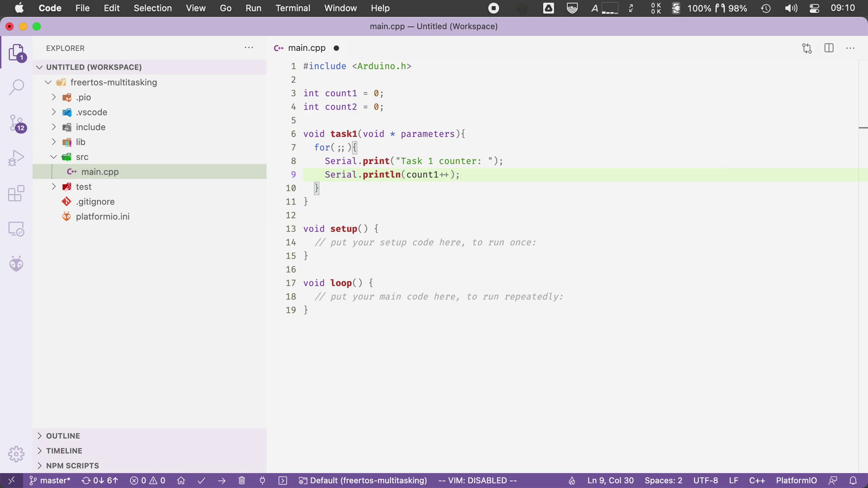
key(super+s)
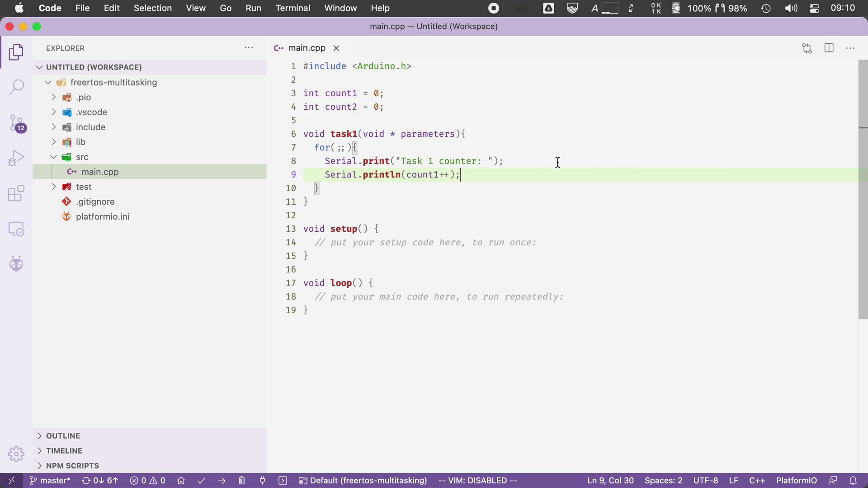
Highlight the label text, count1 and the whole task1 function to review the code
drag(400, 161, 488, 161)
click(483, 174)
double_click(430, 175)
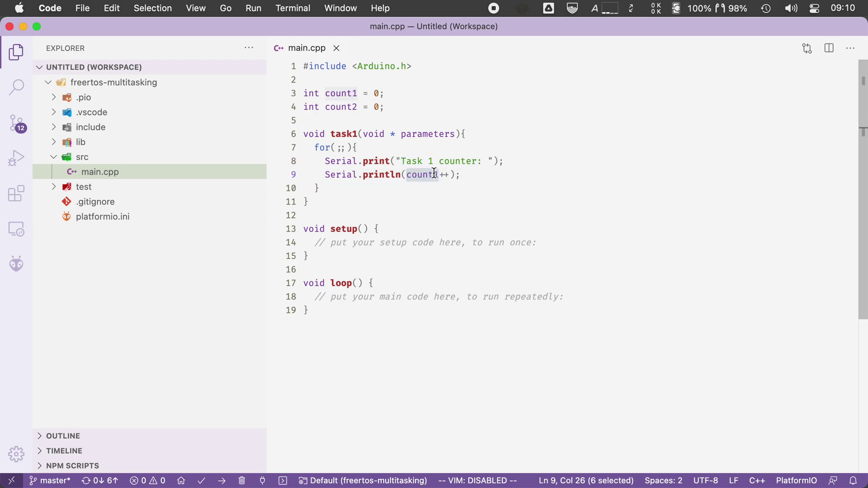
click(446, 175)
click(523, 175)
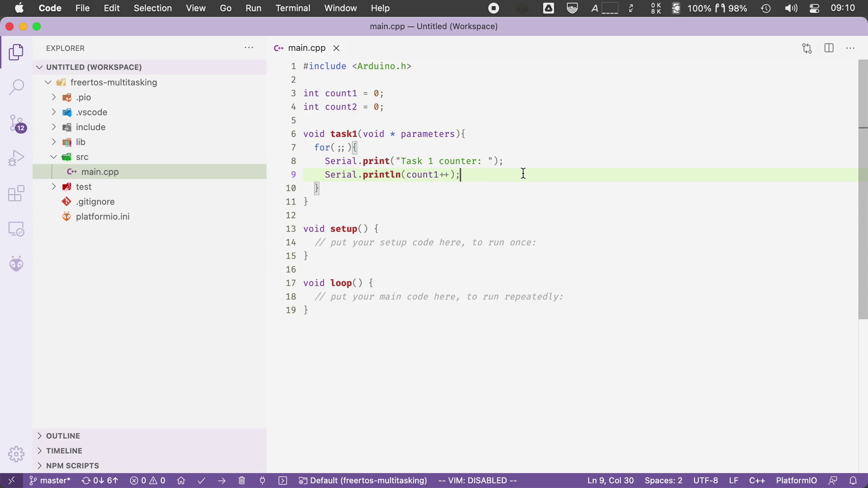
click(537, 185)
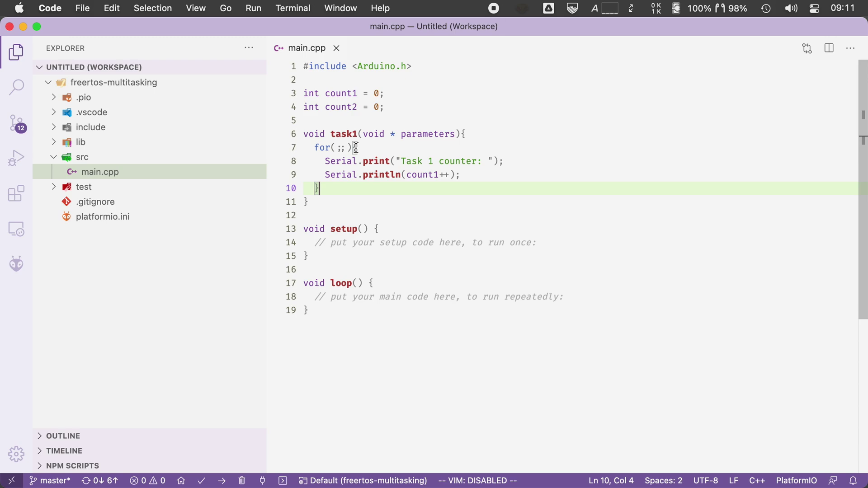
drag(308, 135, 325, 189)
click(336, 187)
Add vTaskDelay(1000 / portTICK_PERIOD_MS); on a new line after the count1 print
click(482, 174)
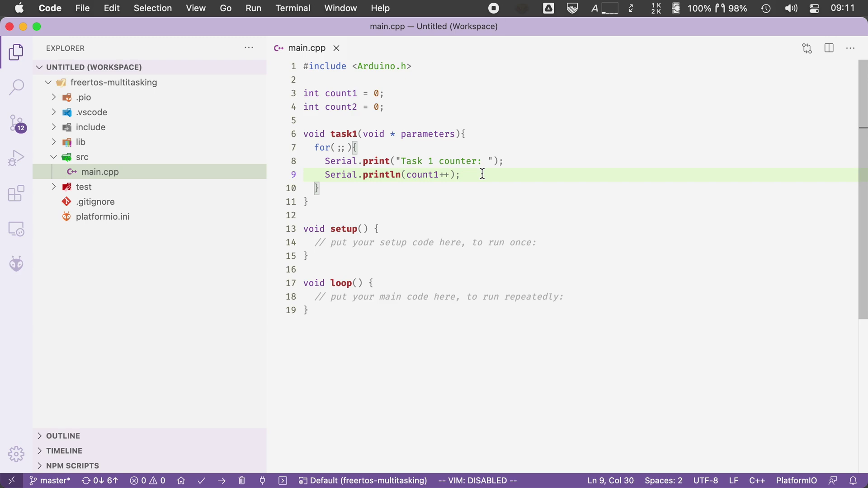
key(Return)
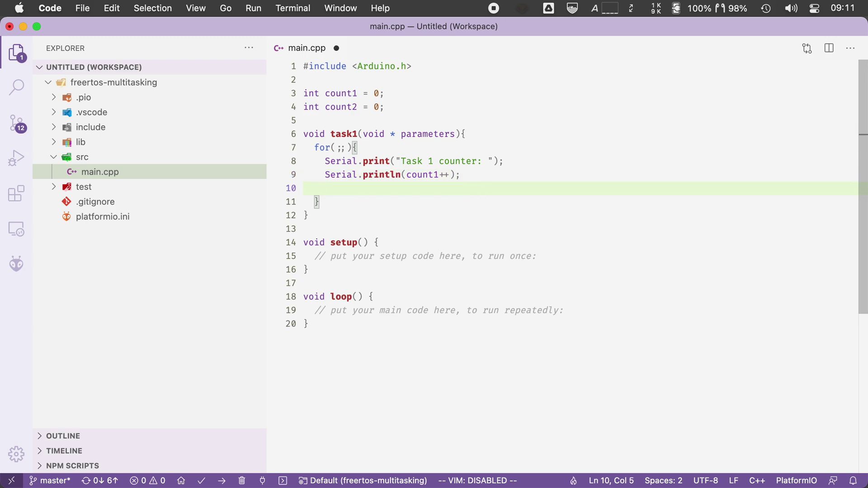
text(vTaskDelat()
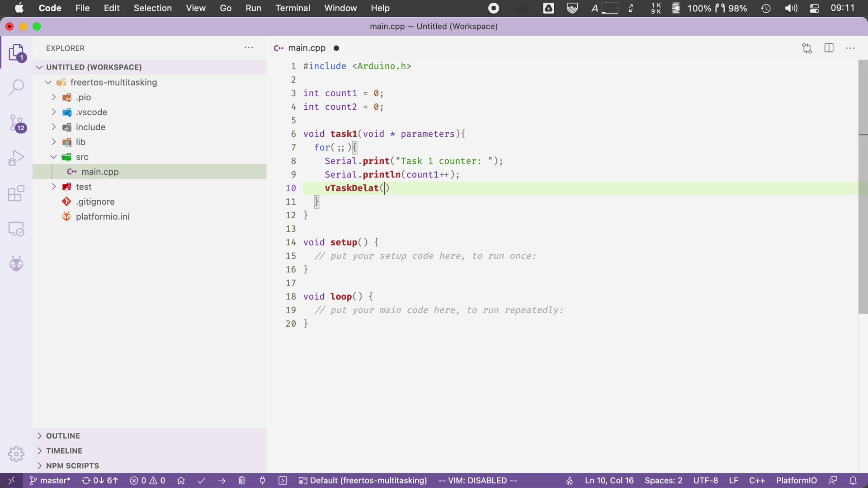
key(BackSpace)
key(BackSpace)
text(y()
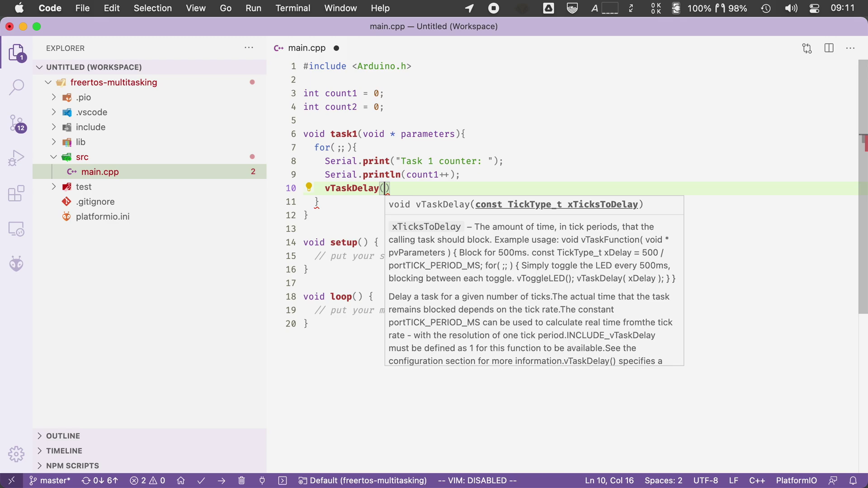
text(10)
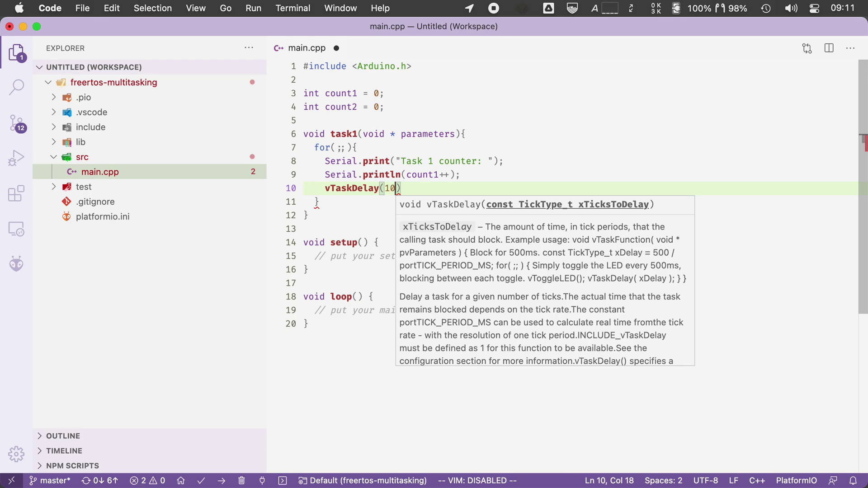
text(00 / )
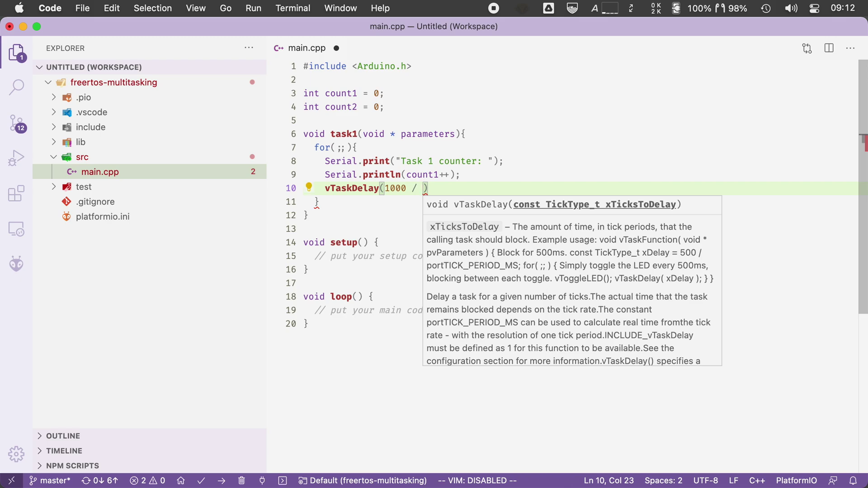
text(portT)
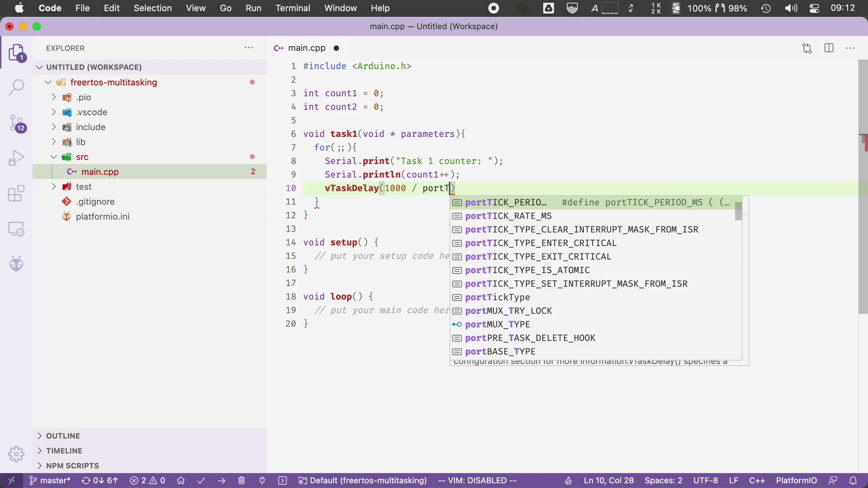
text(ick)
key(Down)
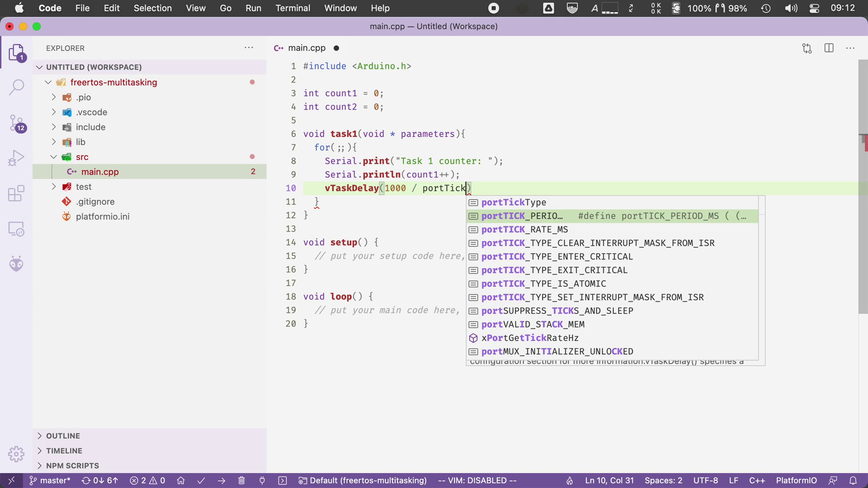
key(Return)
text();)
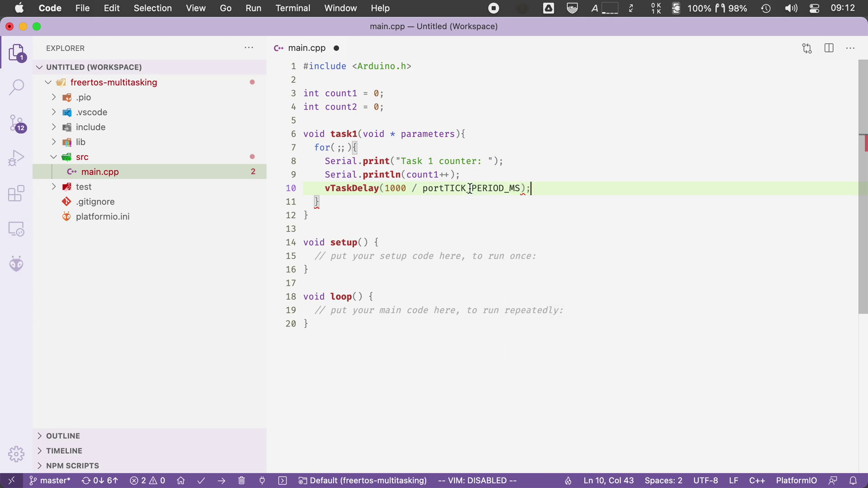
Highlight portTICK_PERIOD_MS, 1000, vTaskDelay and the for-loop line to point them out
double_click(464, 191)
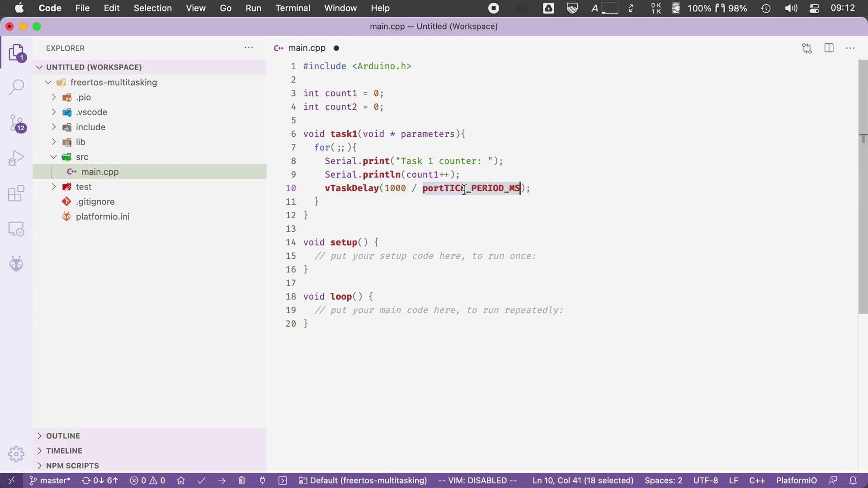
double_click(395, 190)
double_click(471, 189)
click(560, 190)
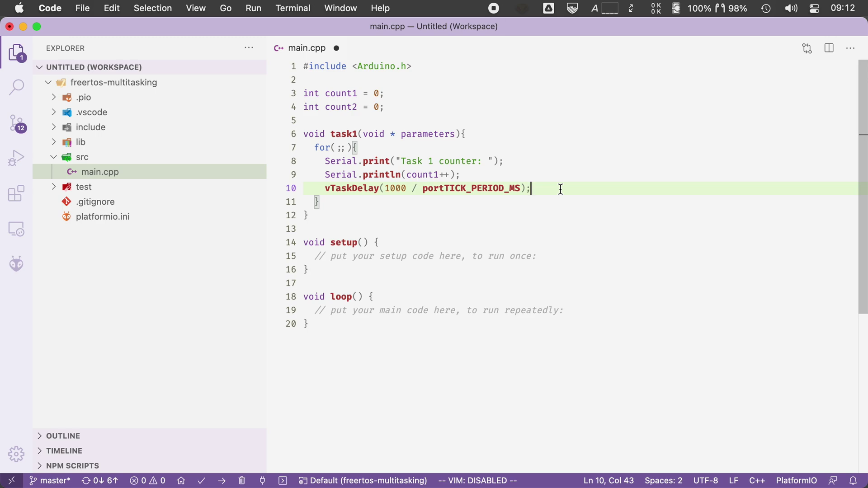
double_click(351, 189)
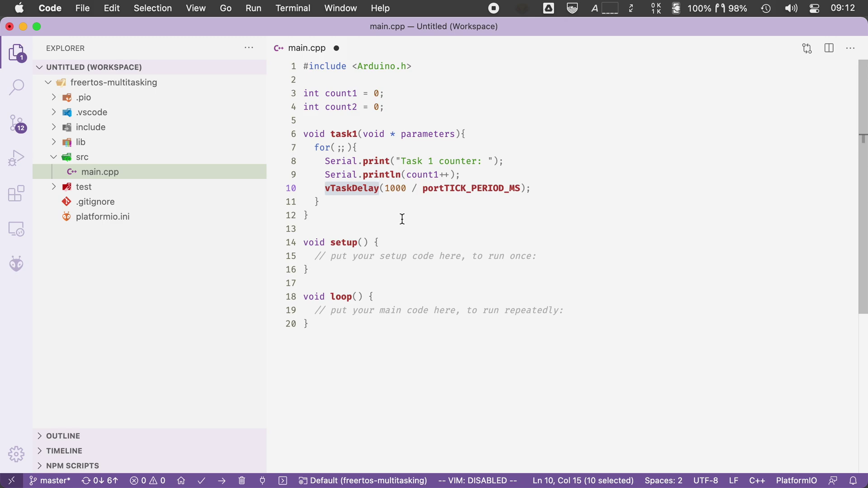
triple_click(323, 147)
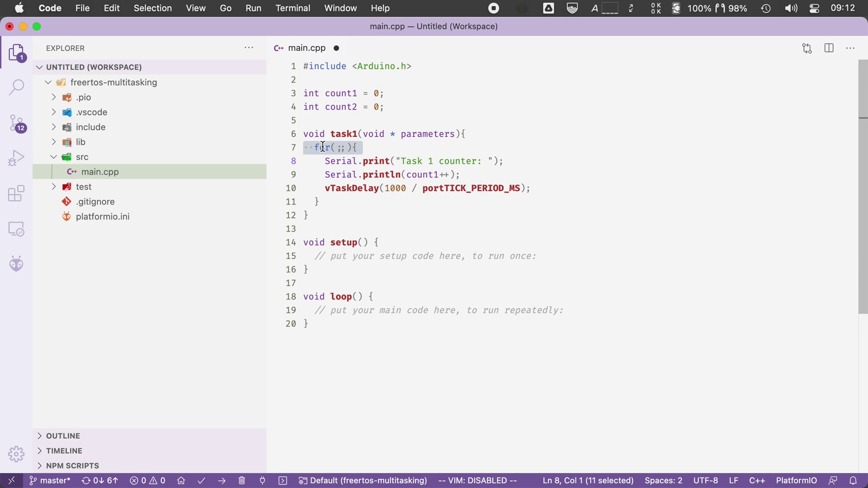
Duplicate the task1 function directly below itself
drag(348, 221, 294, 138)
key(super+c)
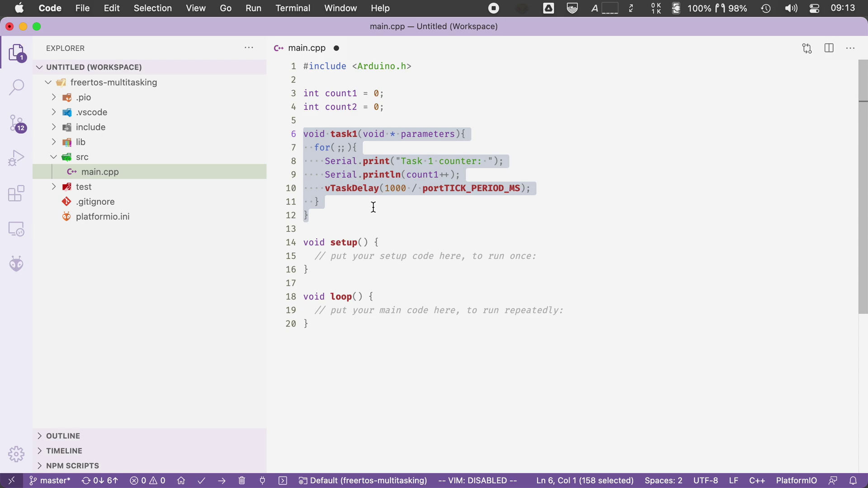
click(400, 215)
key(Return)
key(Return)
key(super+v)
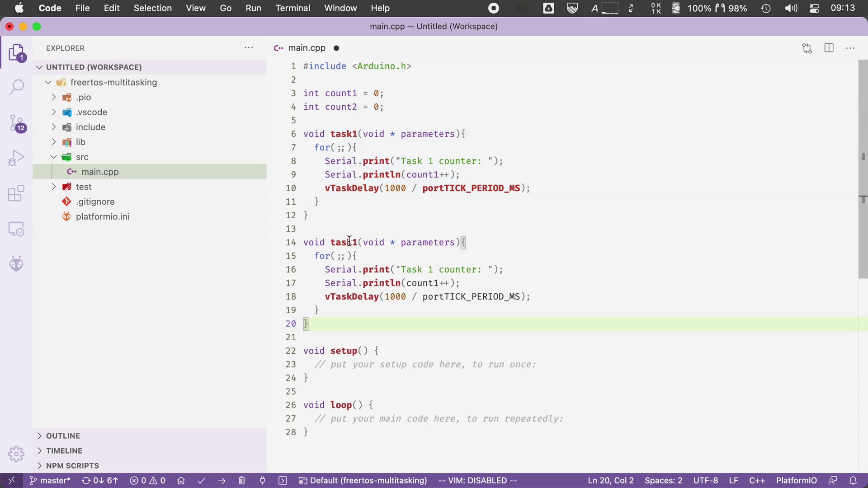
Rename the copy to task2, with label "Task 2 counter: " and counter count2, then save
click(357, 242)
key(BackSpace)
text(2)
click(435, 269)
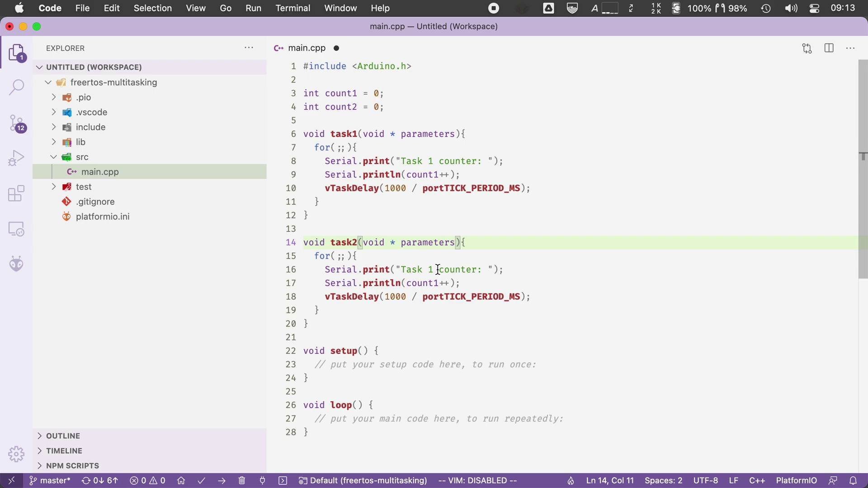
key(Return)
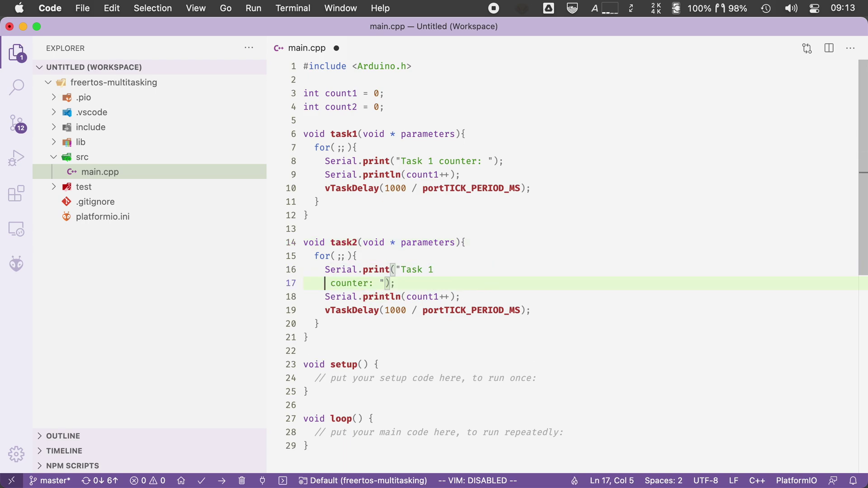
text(2)
key(super+z)
key(BackSpace)
text(2 counter: ");)
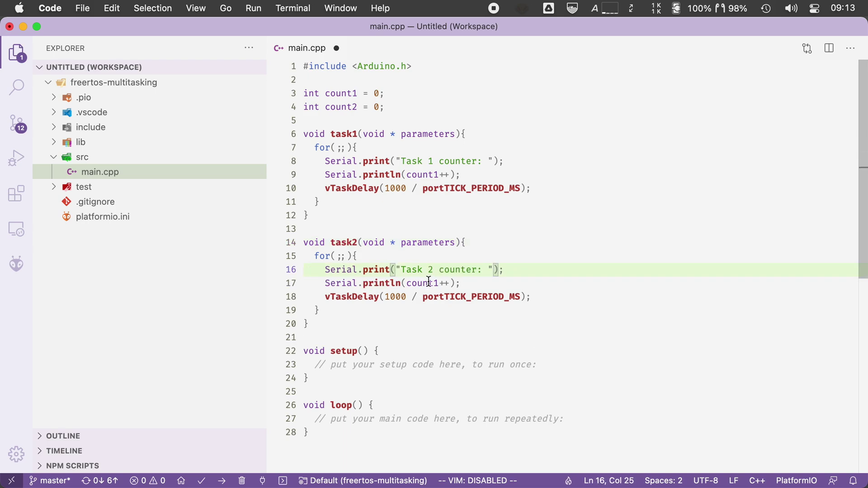
click(439, 283)
key(BackSpace)
text(2)
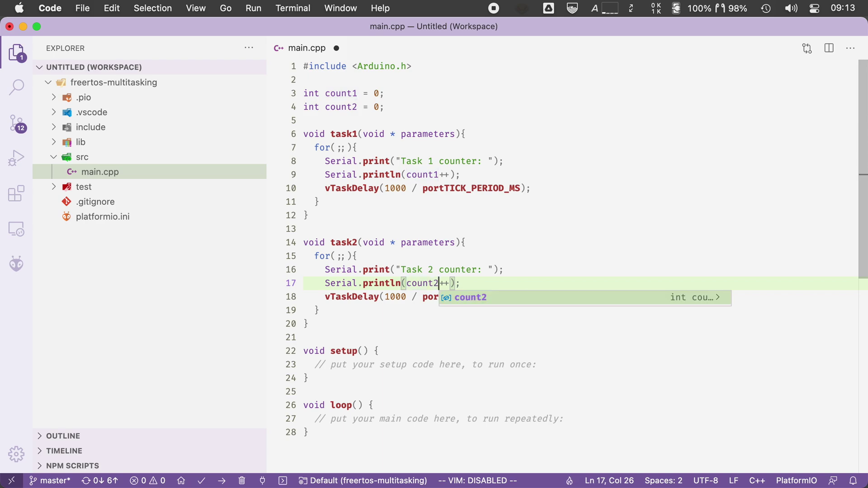
click(527, 282)
key(super+s)
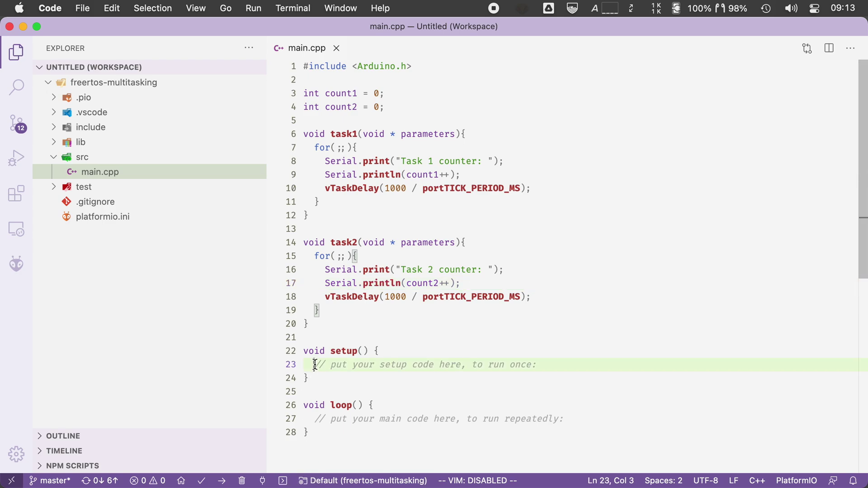
Replace setup()'s placeholder comment with xTaskCreate( passing task1, "Task 1" and 1000, each commented
drag(315, 364, 596, 369)
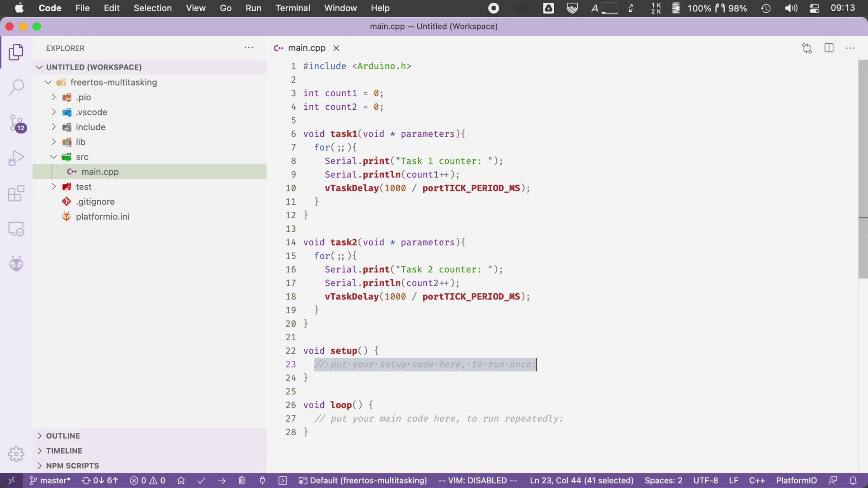
text(xTaskCreate()
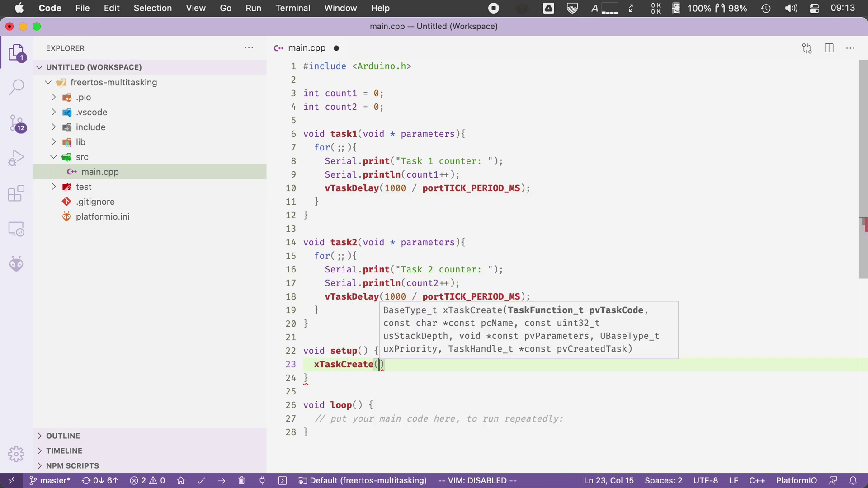
text();)
key(Left)
key(Left)
key(Return)
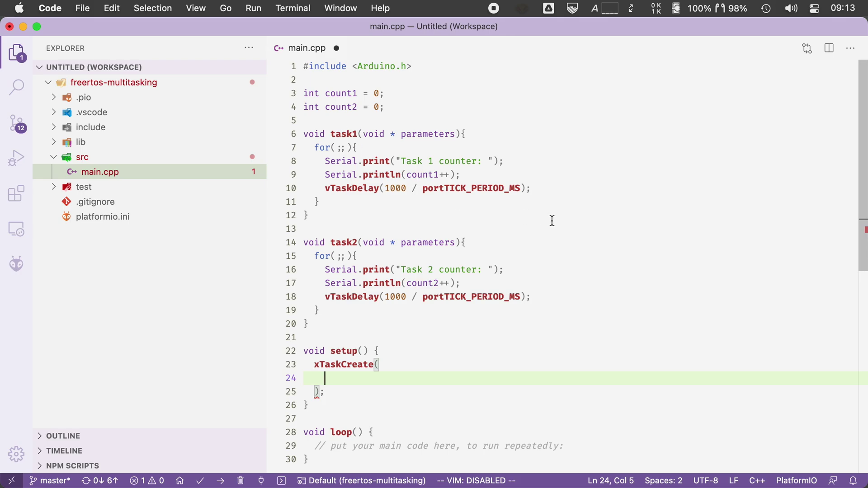
text(task1,)
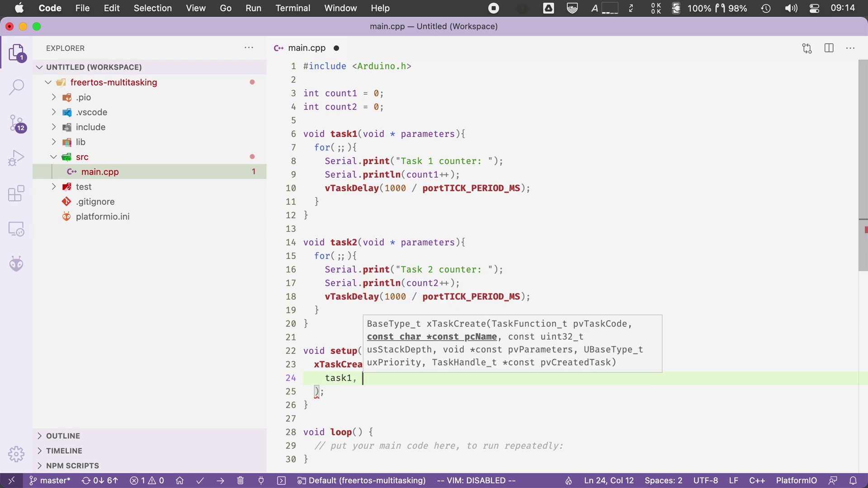
key(Return)
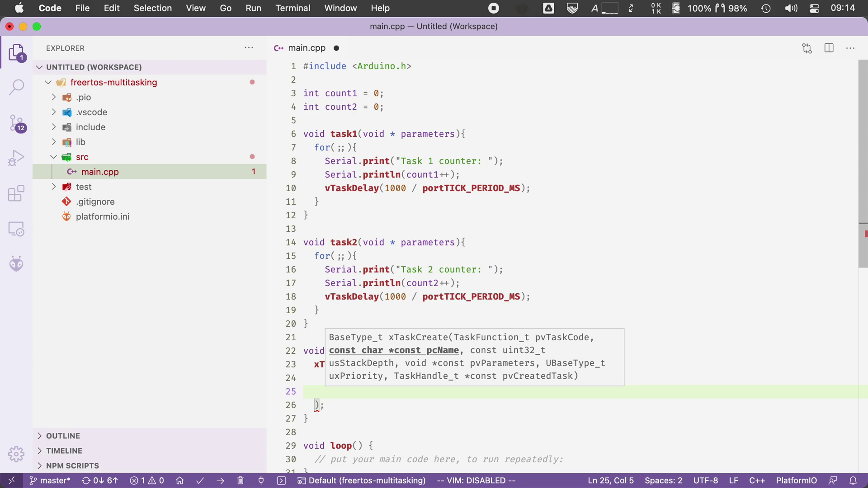
key(Escape)
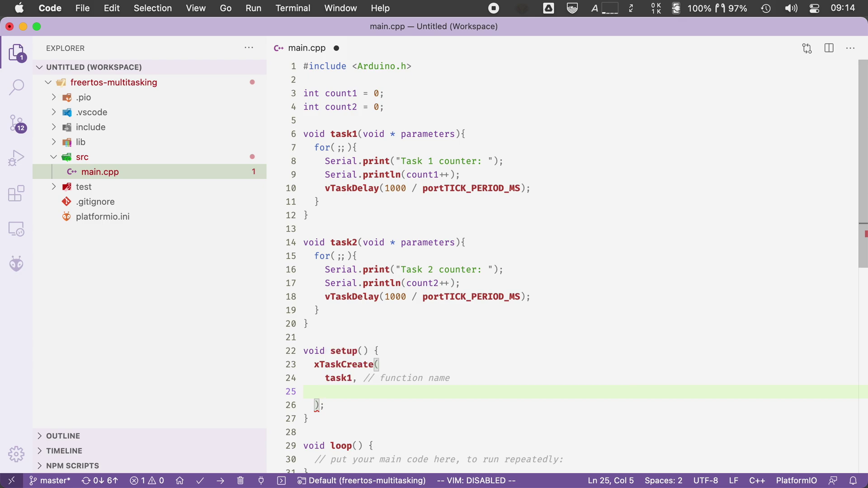
text("Task 1)
text(, // task name)
key(Return)
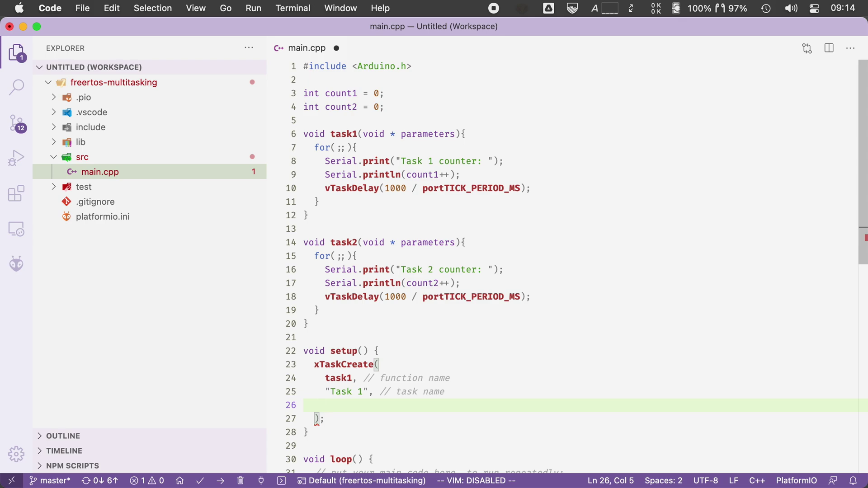
text(1)
text(000, )
text(// stack siz)
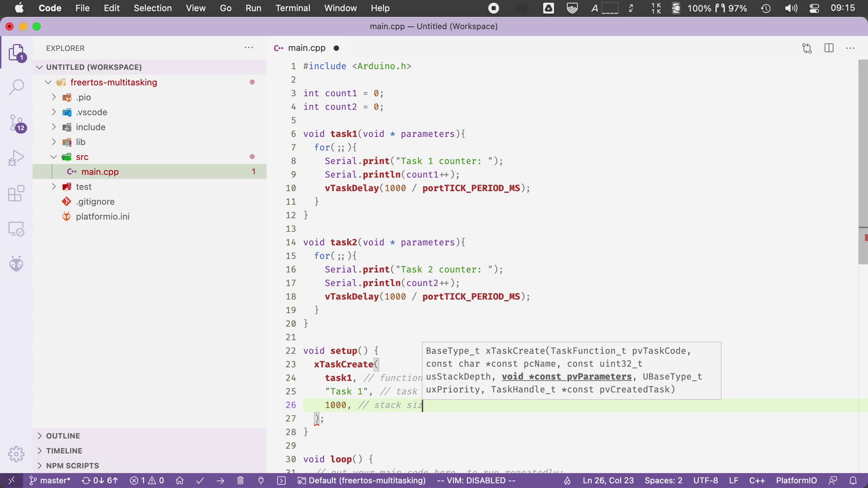
text(e)
key(Return)
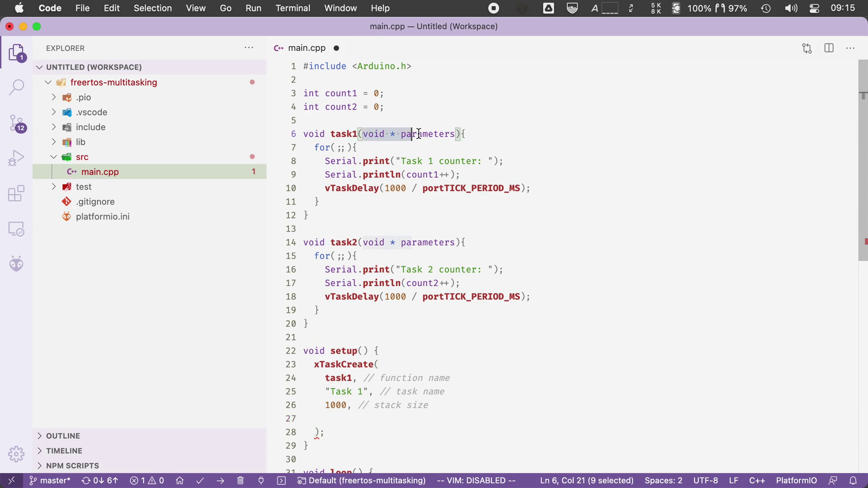
Complete the xTaskCreate arguments with NULL, priority 1 and NULL, removing the trailing comma
drag(361, 134, 456, 134)
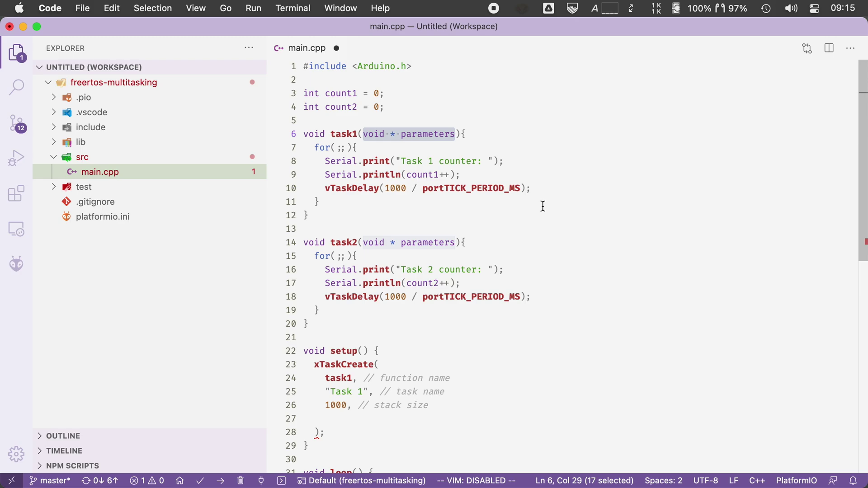
click(387, 420)
text(NULL)
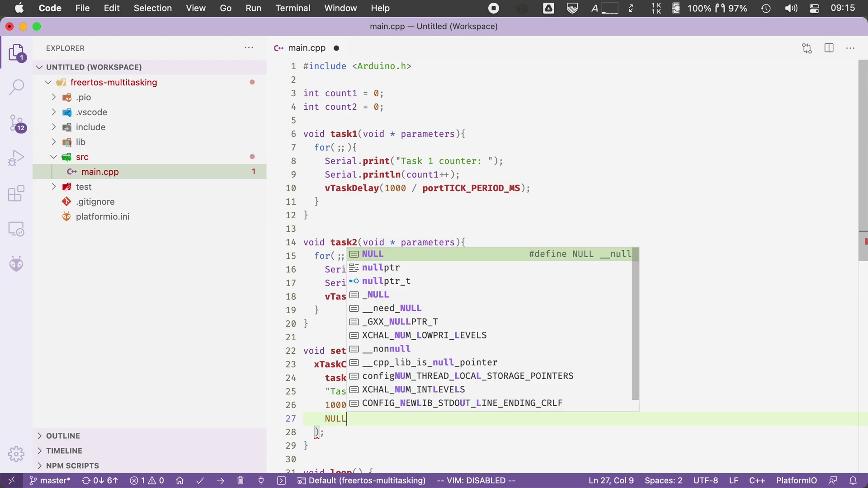
text(, // task parameteers,)
key(Return)
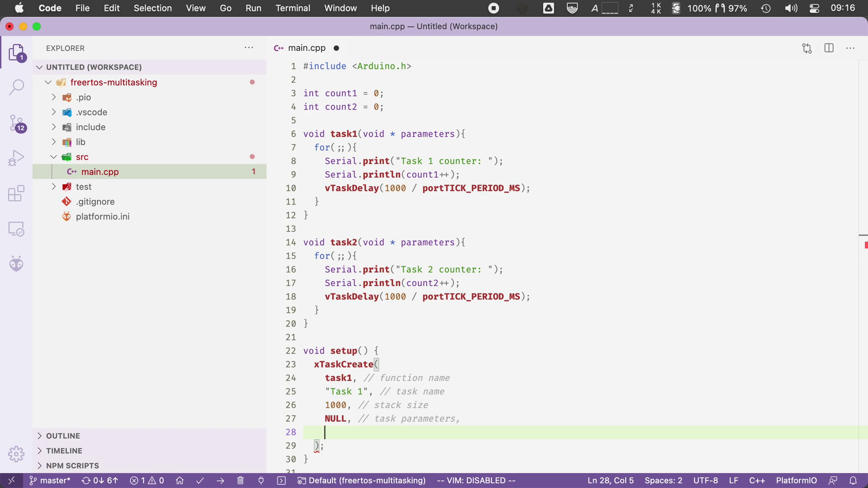
text(1, // task )
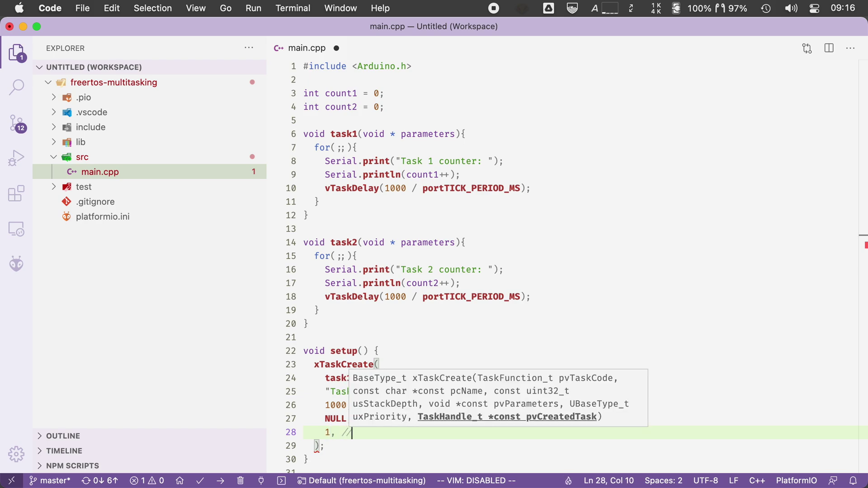
text(priority)
key(Return)
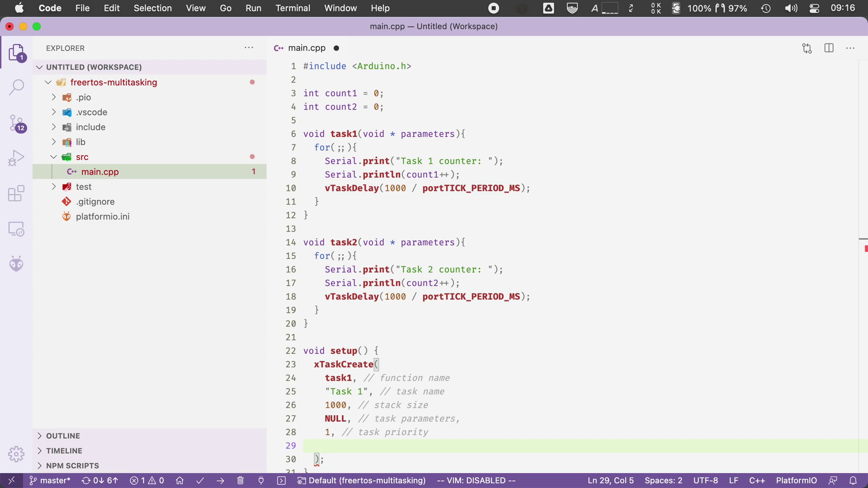
text(NULL)
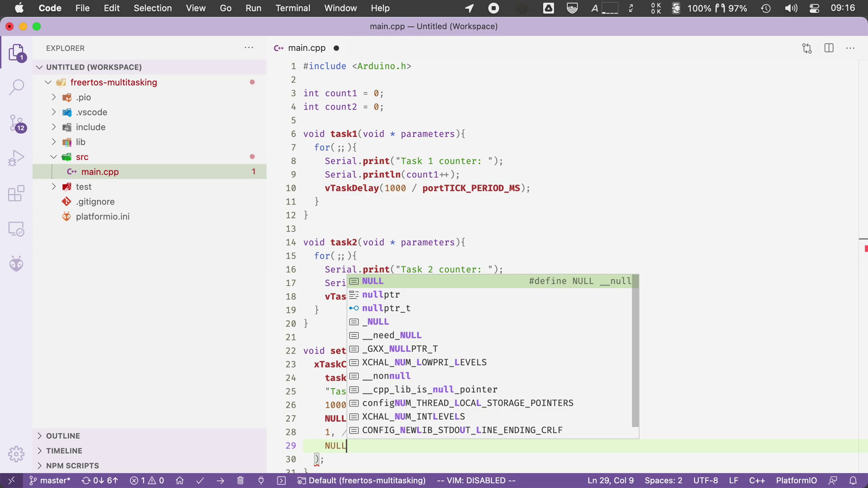
text(,)
key(BackSpace)
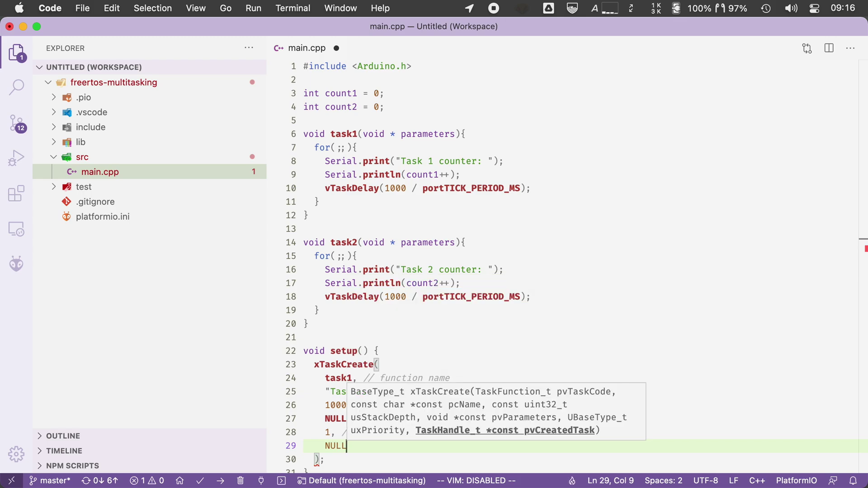
text( // task handl)
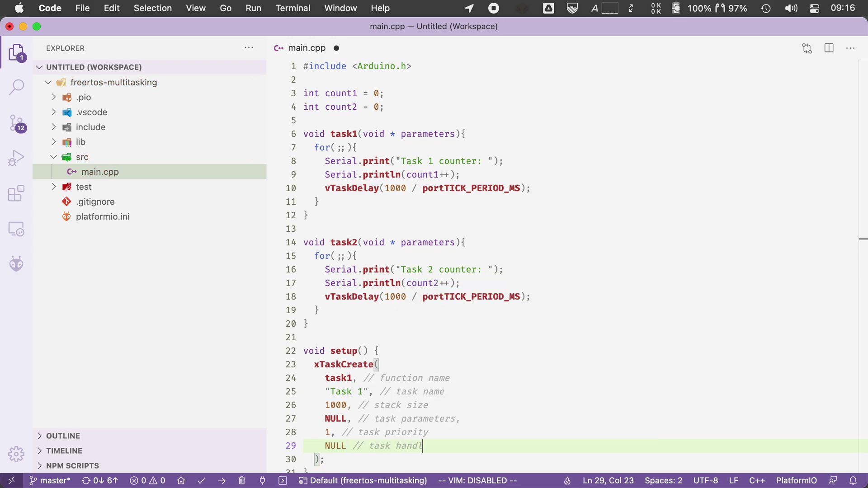
text(e)
scroll(570, 258, down, 5)
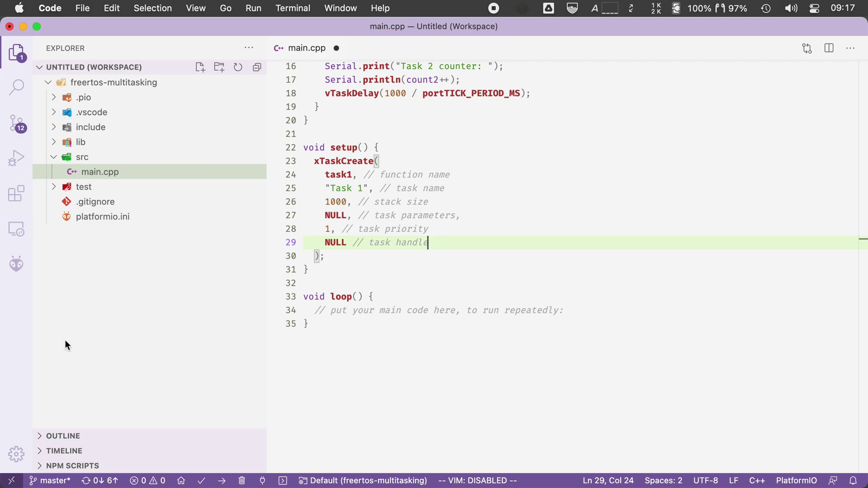
scroll(500, 251, up, 5)
mouse_move(314, 114)
mouse_down()
mouse_move(363, 154)
mouse_move(367, 170)
mouse_up()
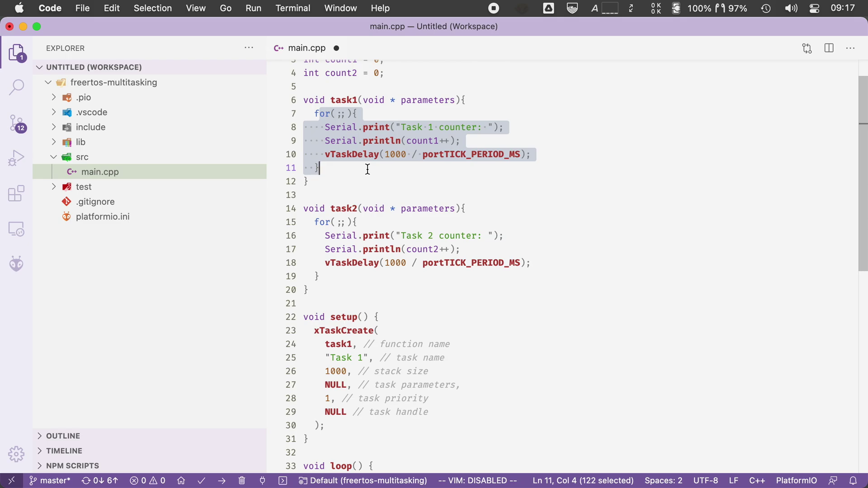
scroll(366, 340, down, 3)
drag(326, 357, 314, 264)
key(super+c)
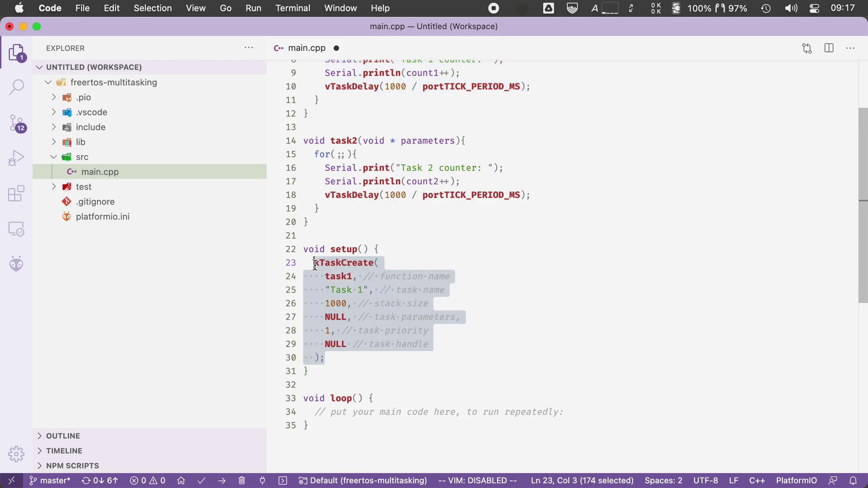
Paste a copy of the xTaskCreate call below the first one
click(364, 356)
key(Return)
key(Return)
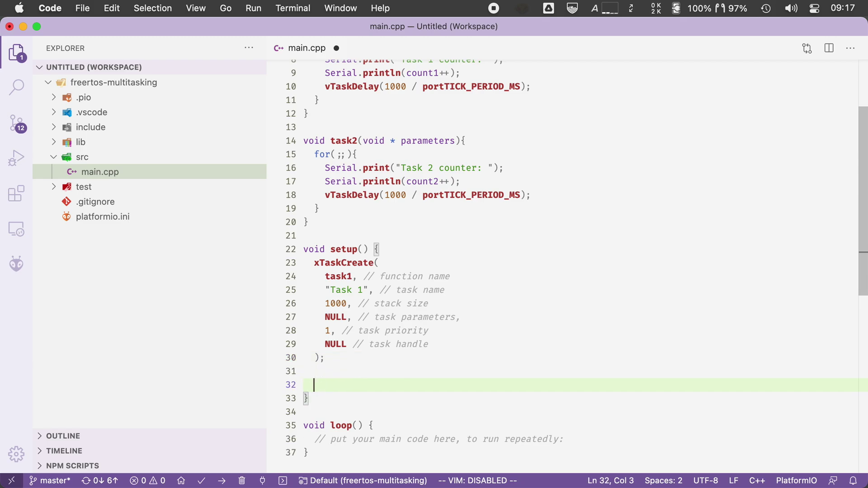
key(super+v)
Change the copied call to start task2 named "Task 2", and save
click(352, 371)
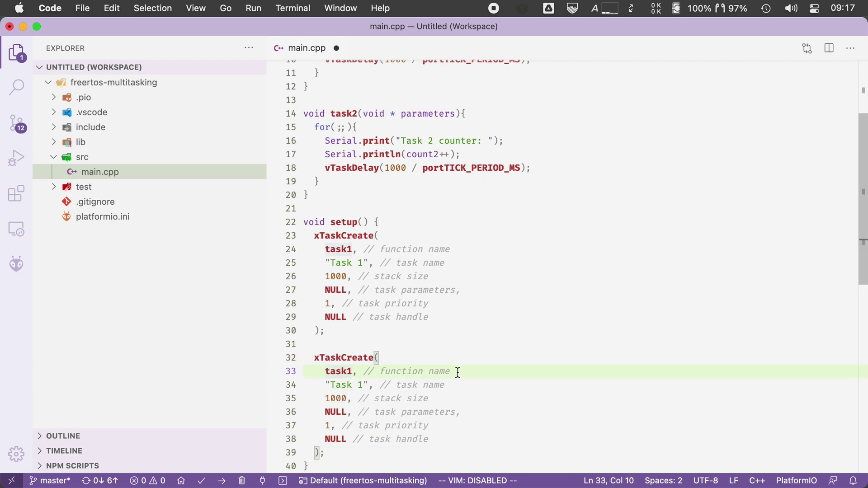
key(BackSpace)
text(2)
click(391, 354)
click(361, 385)
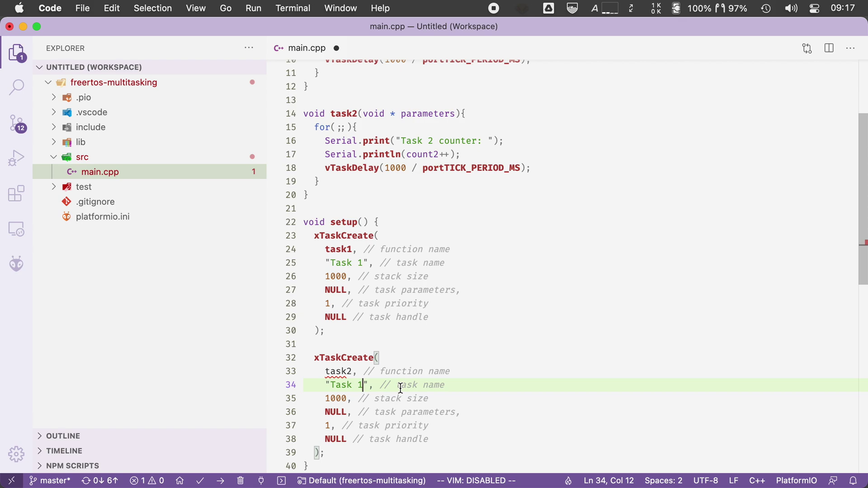
key(BackSpace)
text(2)
key(super+s)
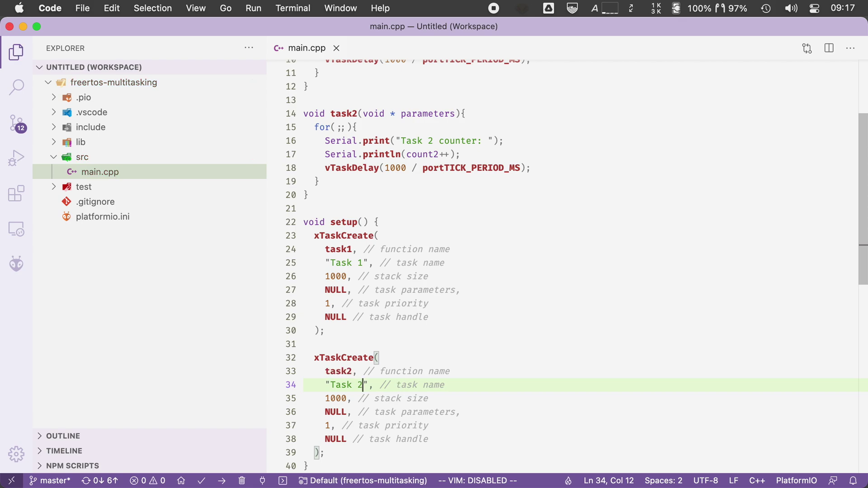
click(531, 330)
click(425, 223)
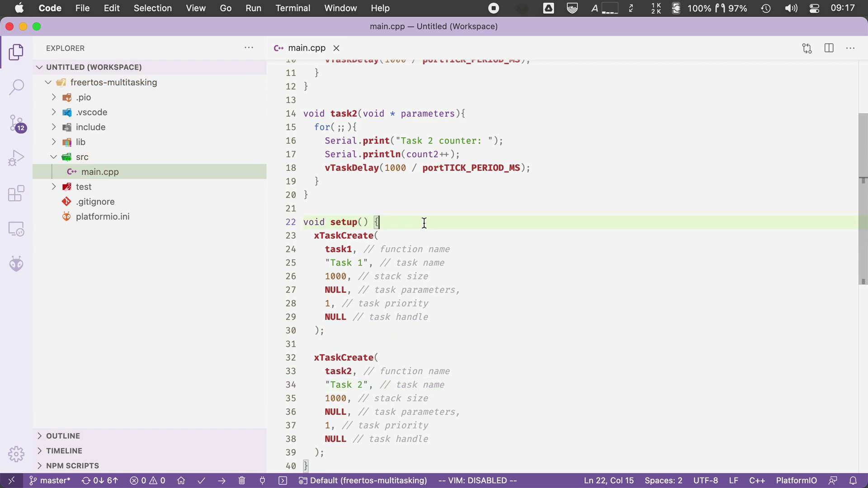
Add Serial.begin(9600); at the top of setup()
key(Return)
text(Serial.)
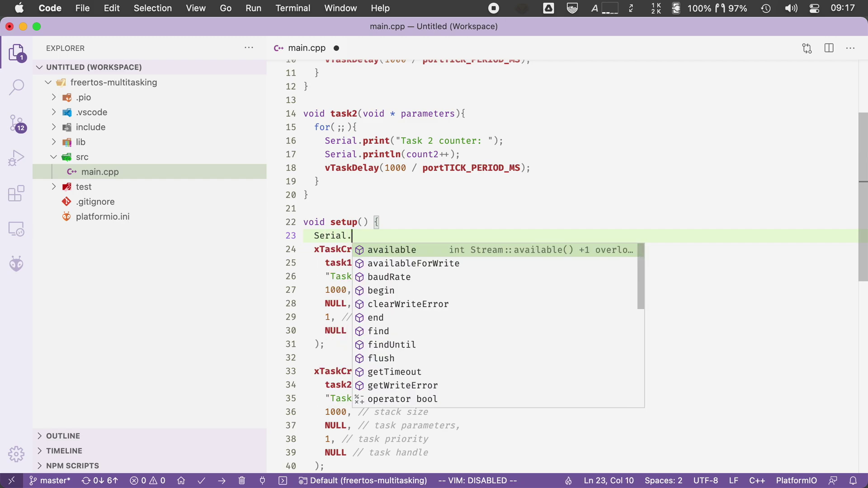
text(begi)
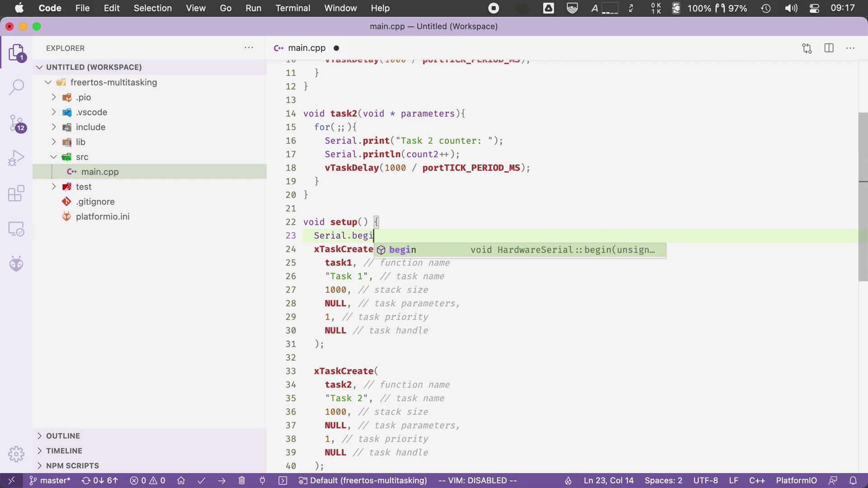
key(Return)
text((960)
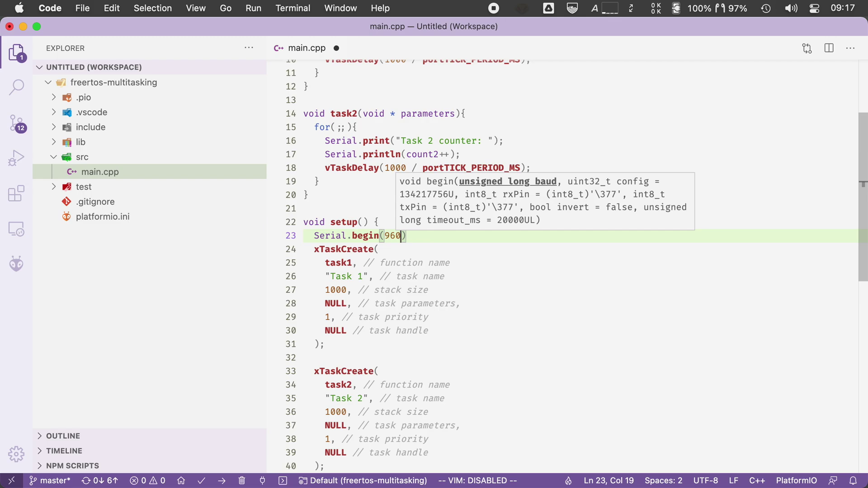
text(0);)
key(Return)
Save main.cpp, upload the program to the board and open the serial monitor
key(super+s)
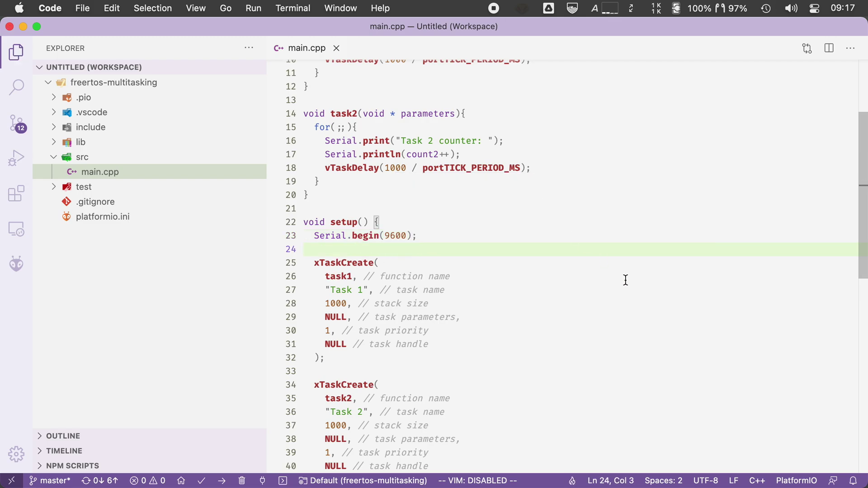
scroll(628, 278, down, 3)
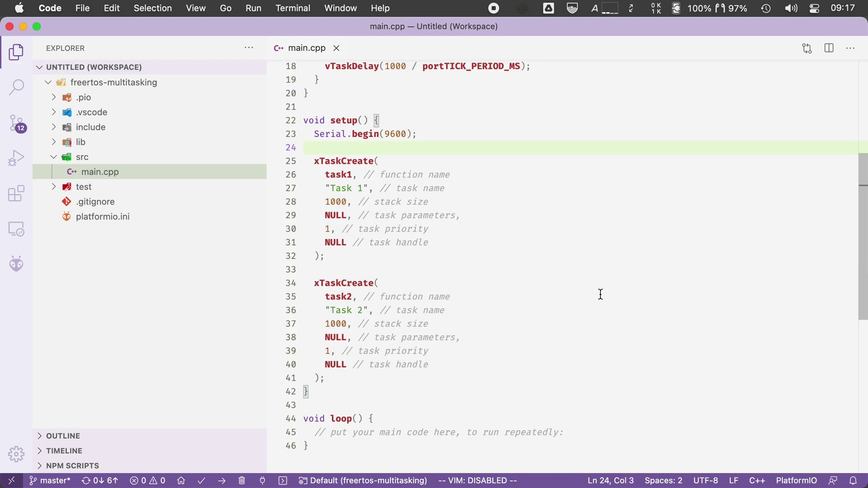
click(222, 480)
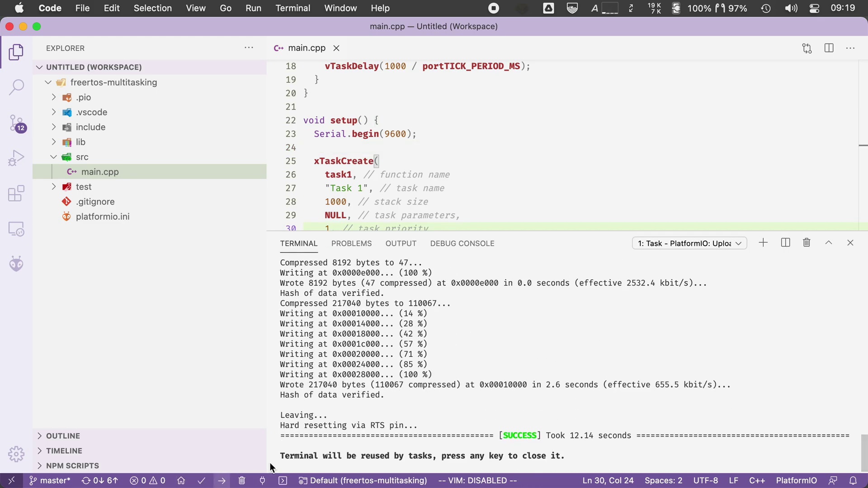
click(262, 481)
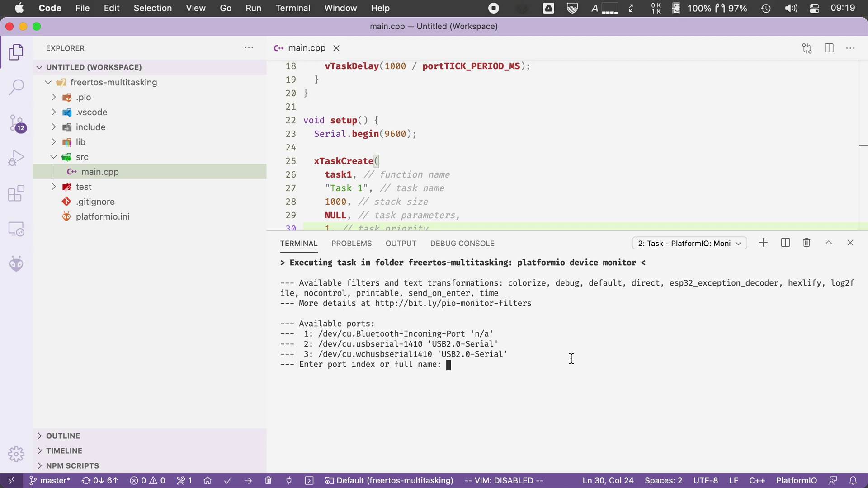
text(3)
Pick port 3, the USB serial port, at the serial monitor prompt
key(Return)
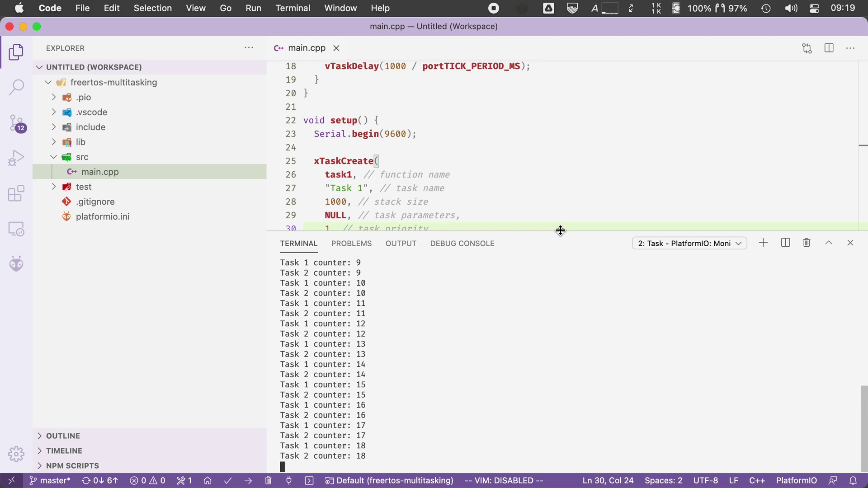
drag(566, 232, 576, 370)
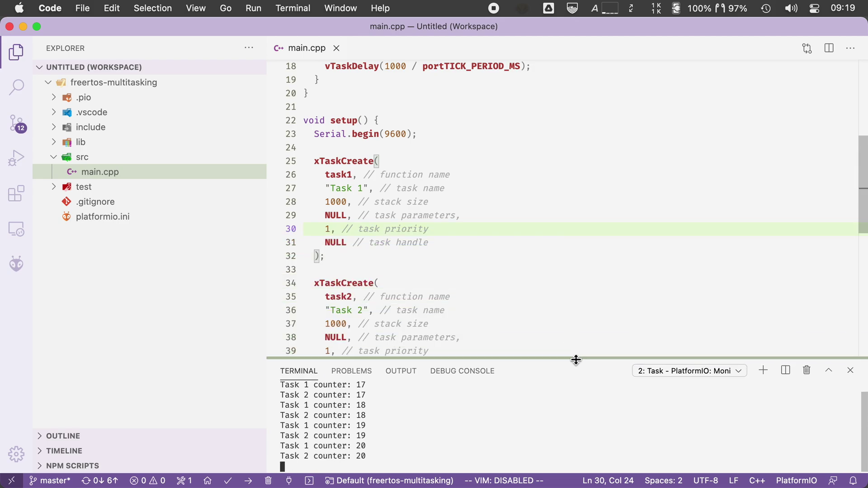
scroll(558, 263, up, 5)
scroll(559, 262, up, 3)
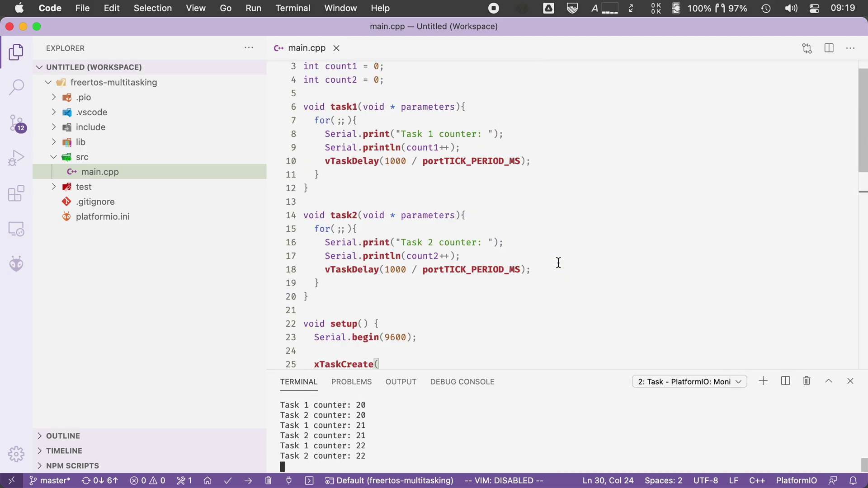